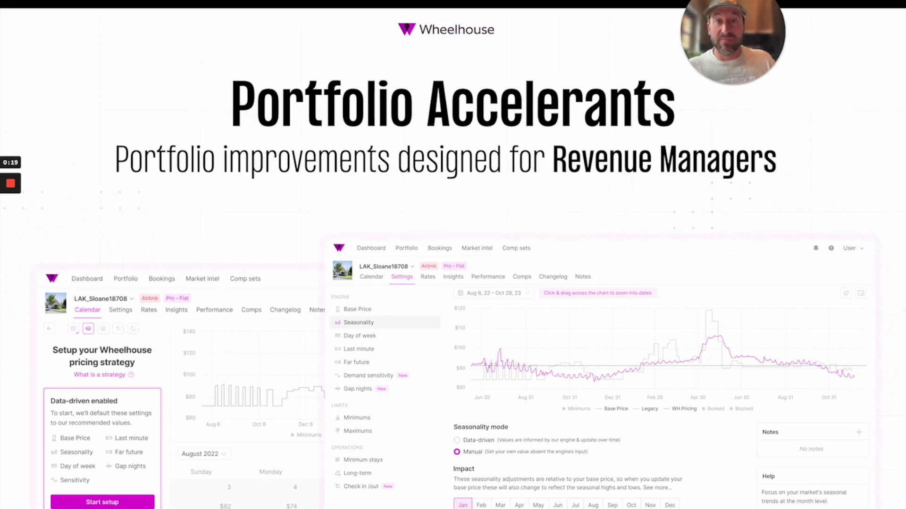
- Step through the Dynamic Pricing vs Revenue Management and Automation vs Acceleration slides to Turbo Min & Max
key(Right)
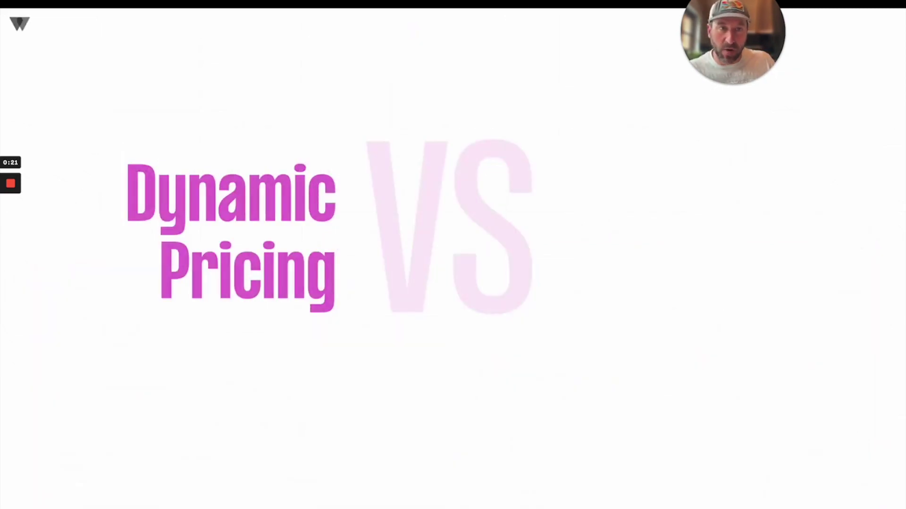
key(Right)
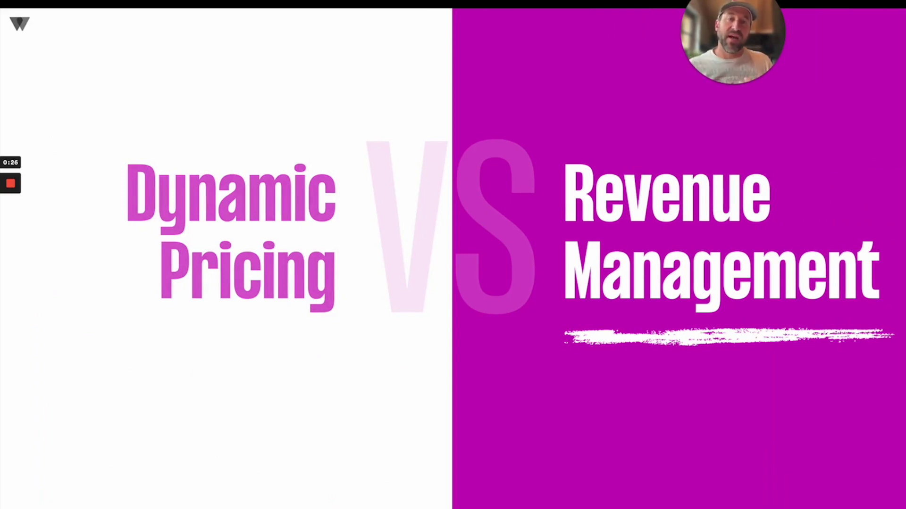
key(Right)
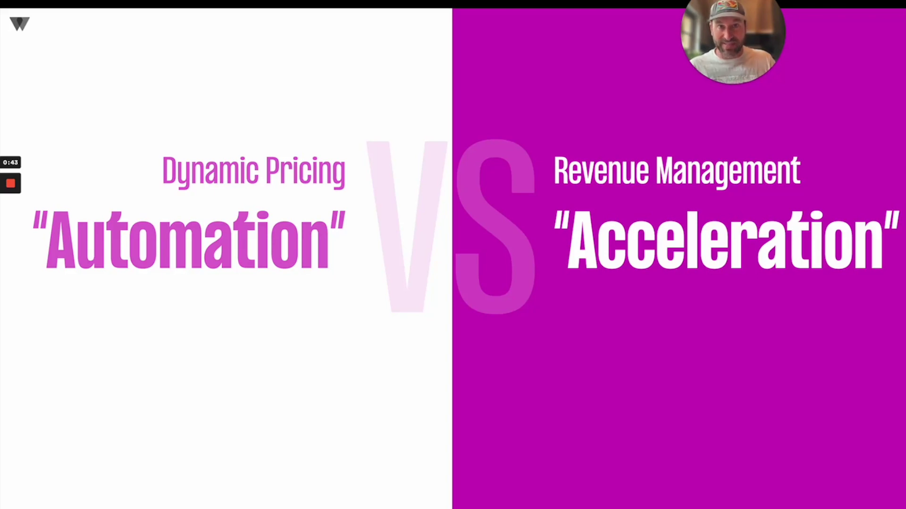
key(Right)
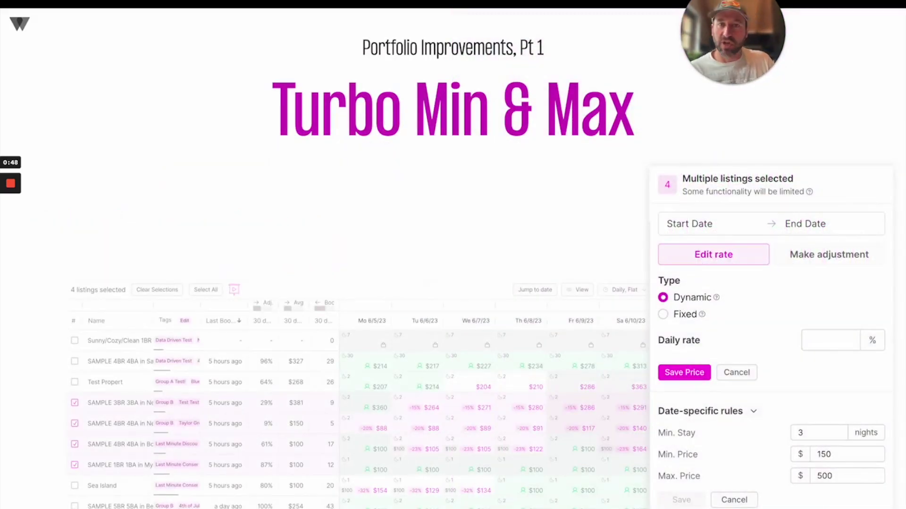
- Outline the date-specific rules in the Turbo Min & Max slide screenshot
key(Right)
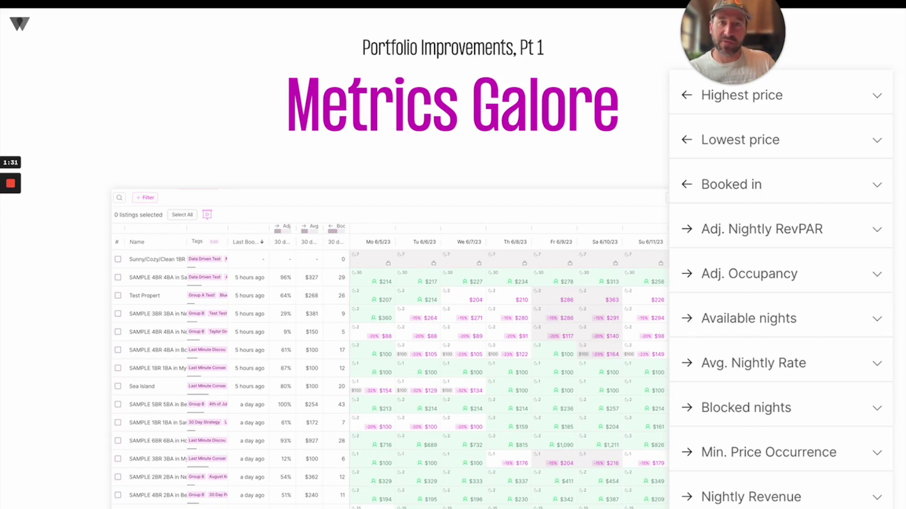
- Advance the presentation to the Advanced Filters slide
key(Right)
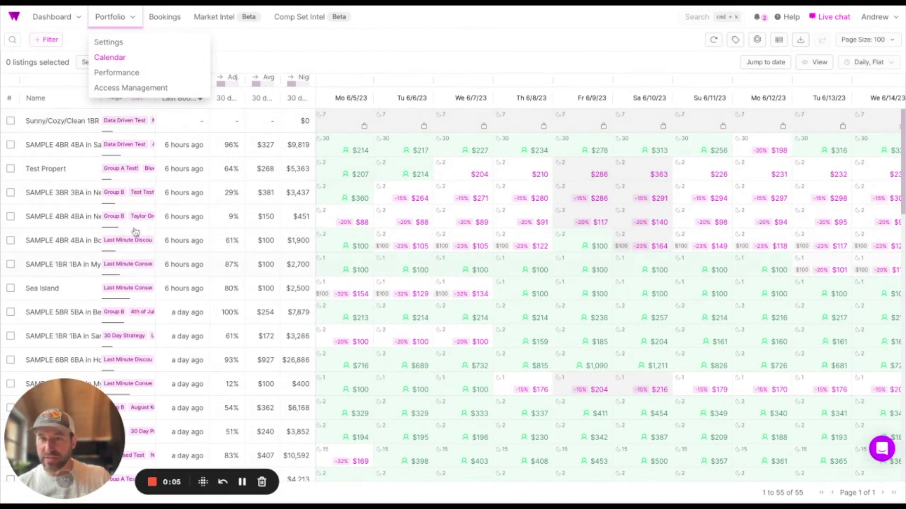
- Select four listings, starting with Test Propert, and apply the Jun 5–Jul 31, 2023 date range
click(366, 80)
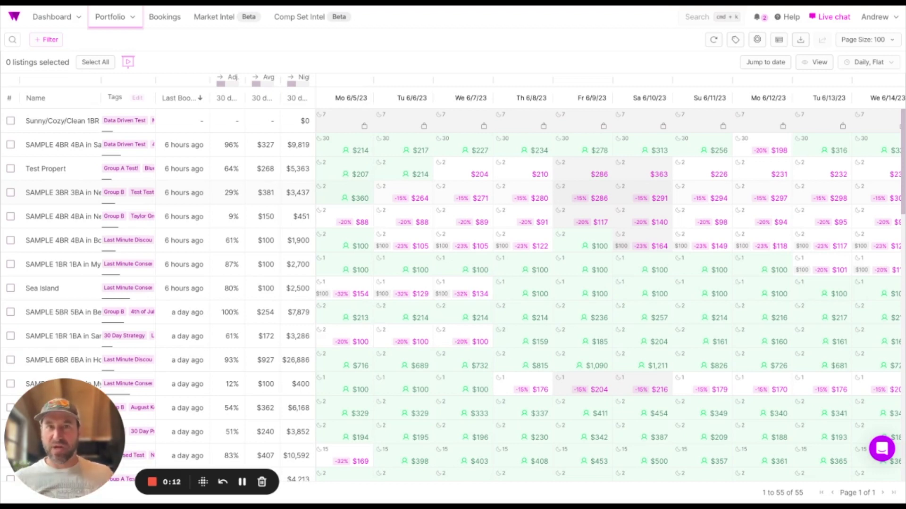
click(10, 169)
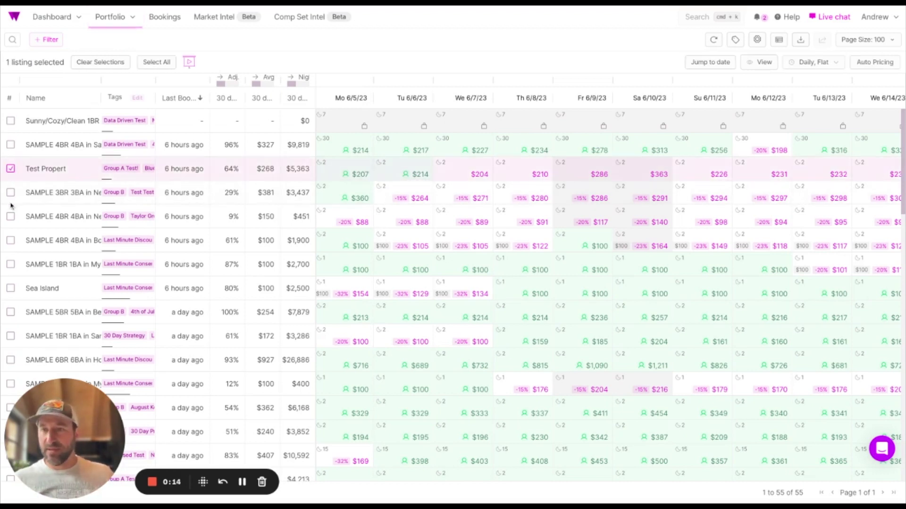
shift+click(10, 240)
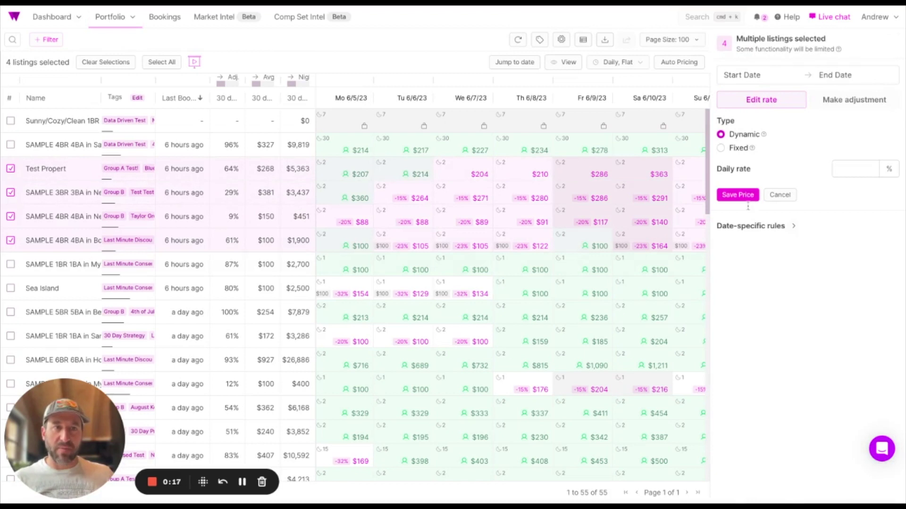
click(737, 82)
click(604, 178)
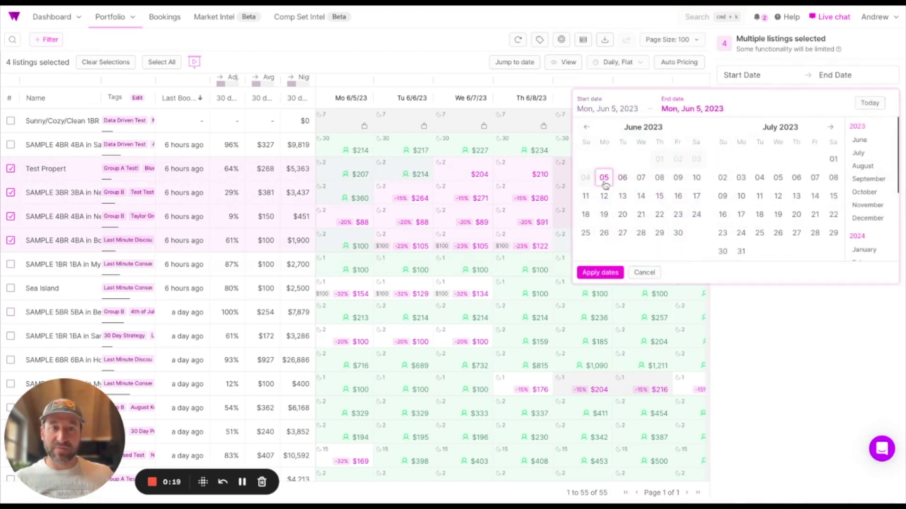
click(741, 250)
click(600, 273)
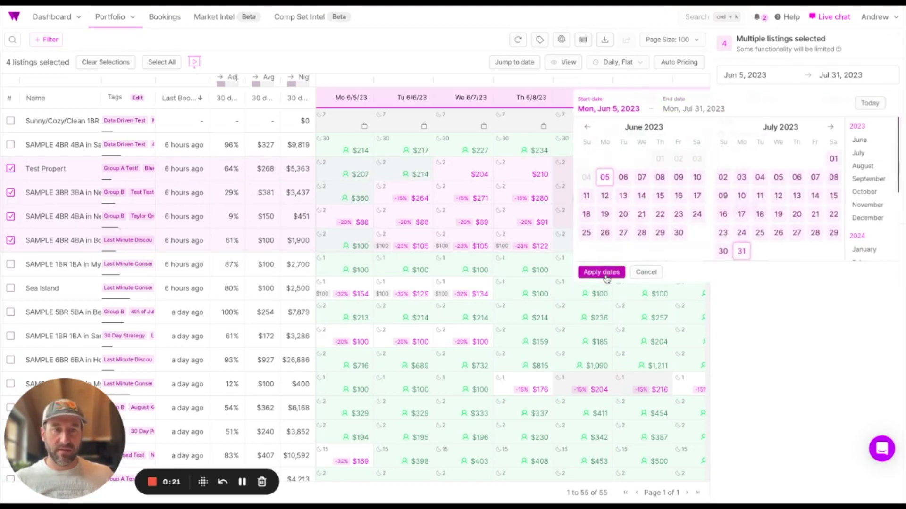
- Save date-specific rules of 3-night minimum stay and $150 minimum price
click(793, 239)
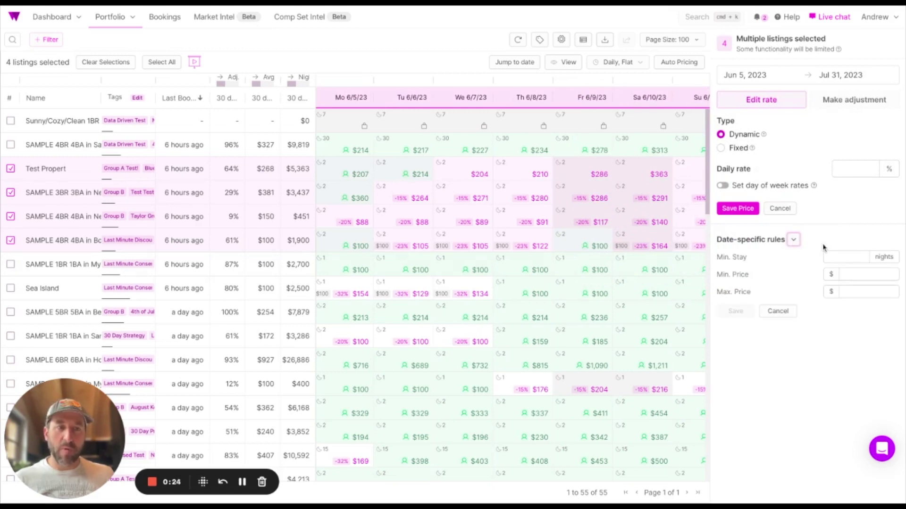
click(837, 257)
text(3)
click(868, 274)
text(150)
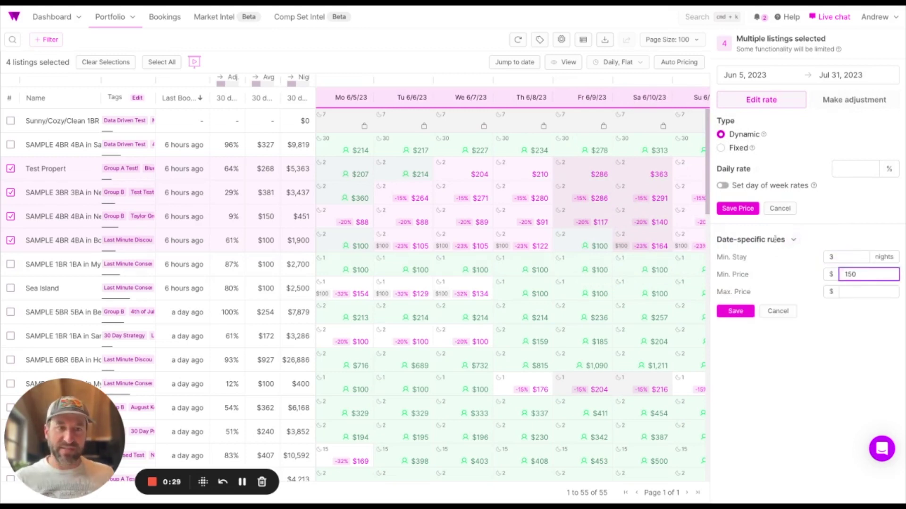
click(744, 315)
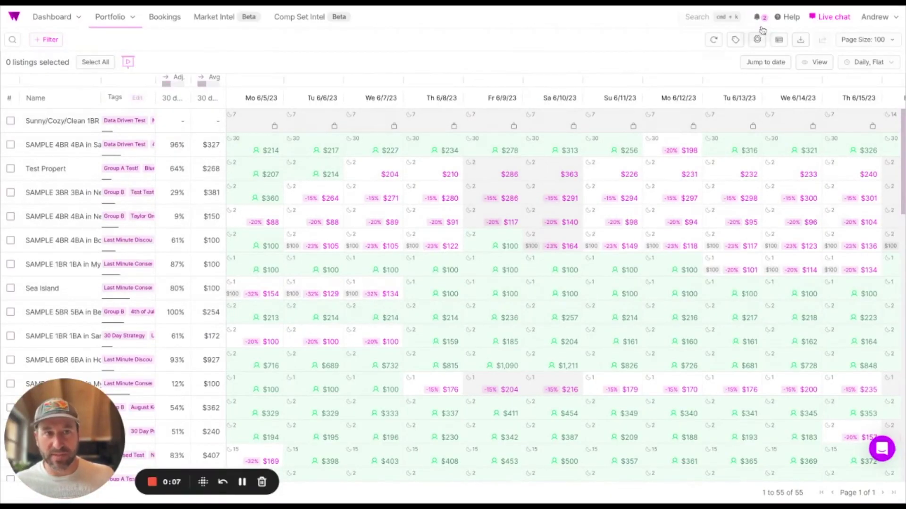
- Add Last Booked and 30-day Nightly Revenue columns to the listings table
click(779, 40)
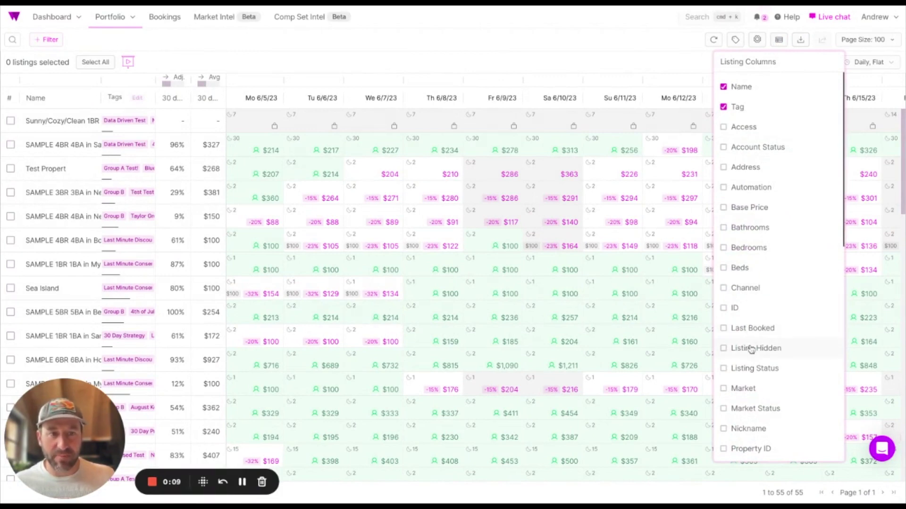
click(747, 333)
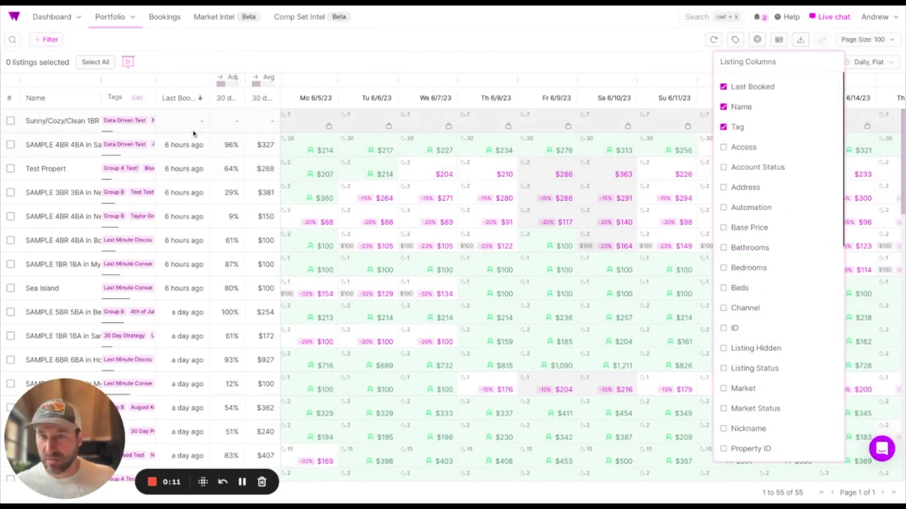
scroll(191, 339, down, 1)
scroll(192, 338, down, 7)
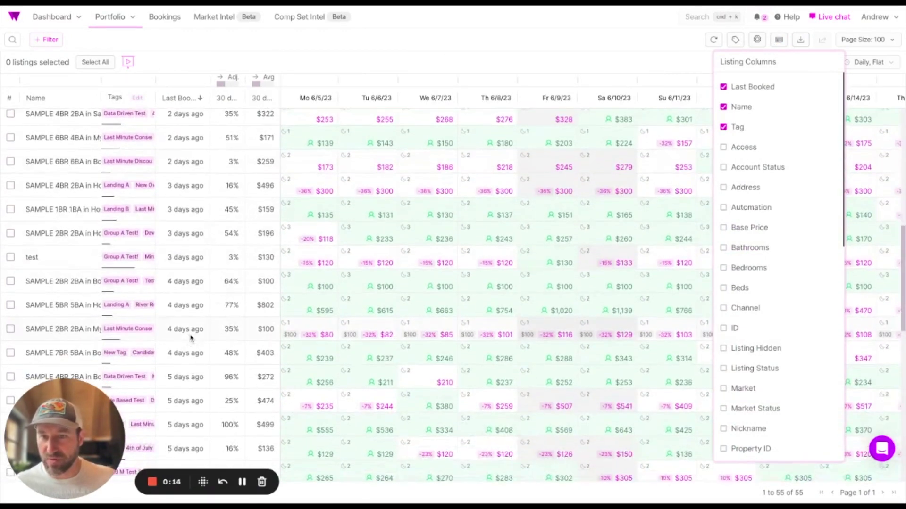
scroll(792, 295, down, 10)
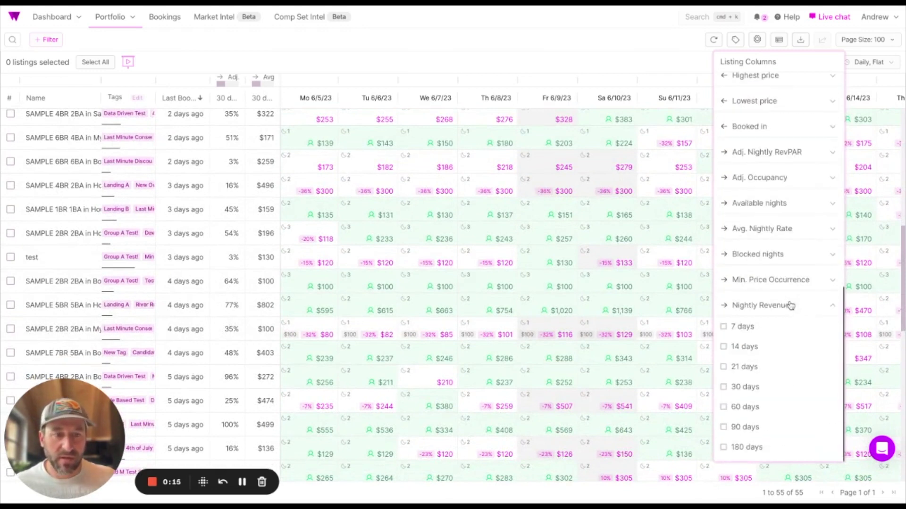
click(755, 387)
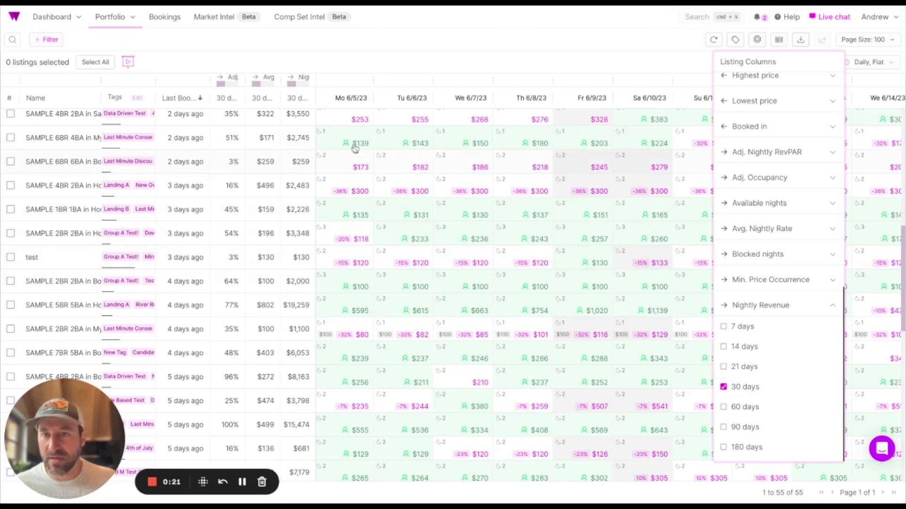
- Add a 180-day Min. Price Occurrence column to the listings table
scroll(792, 198, up, 2)
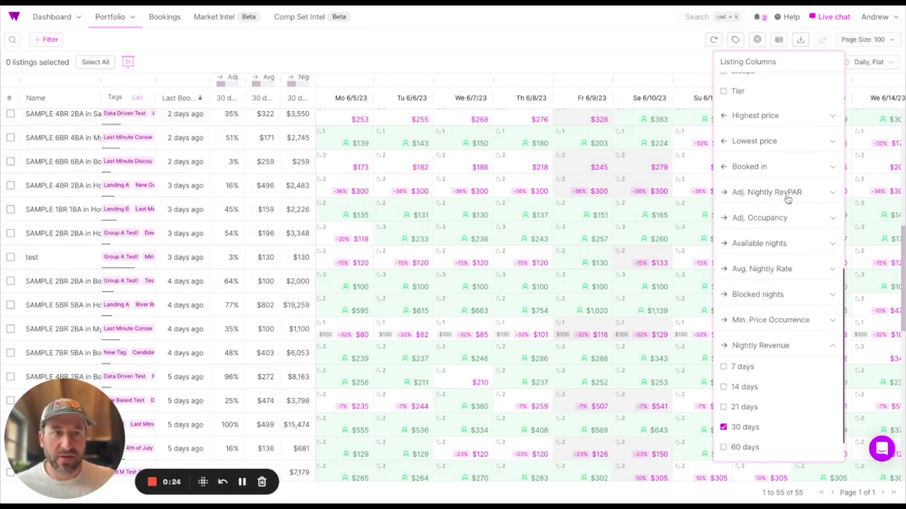
click(794, 306)
click(769, 303)
click(770, 253)
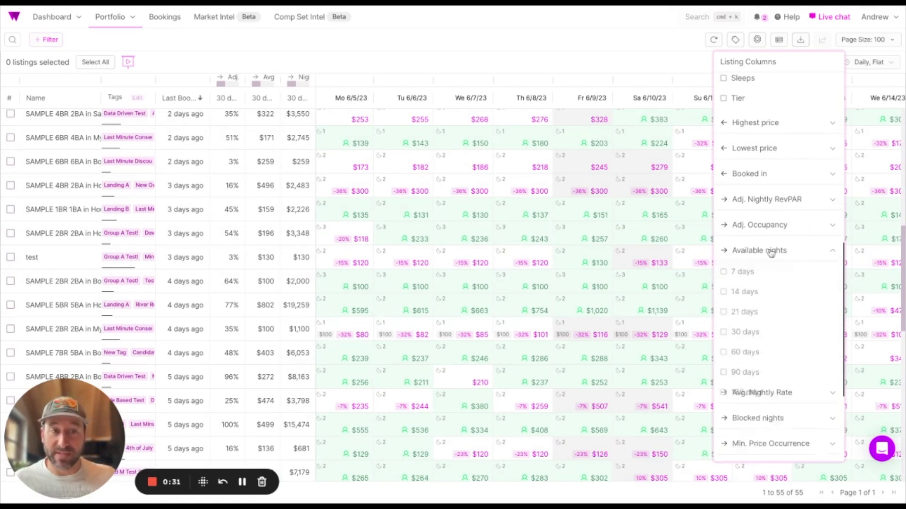
click(771, 251)
click(769, 176)
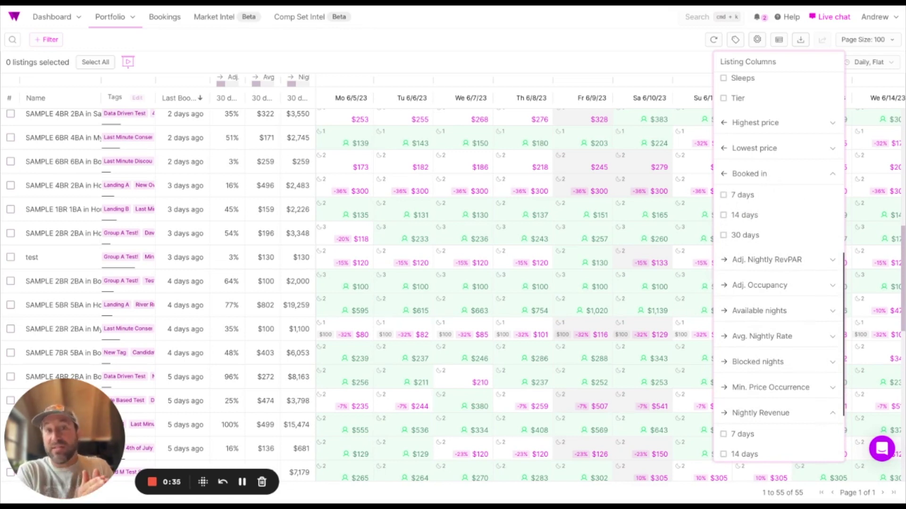
scroll(754, 238, down, 3)
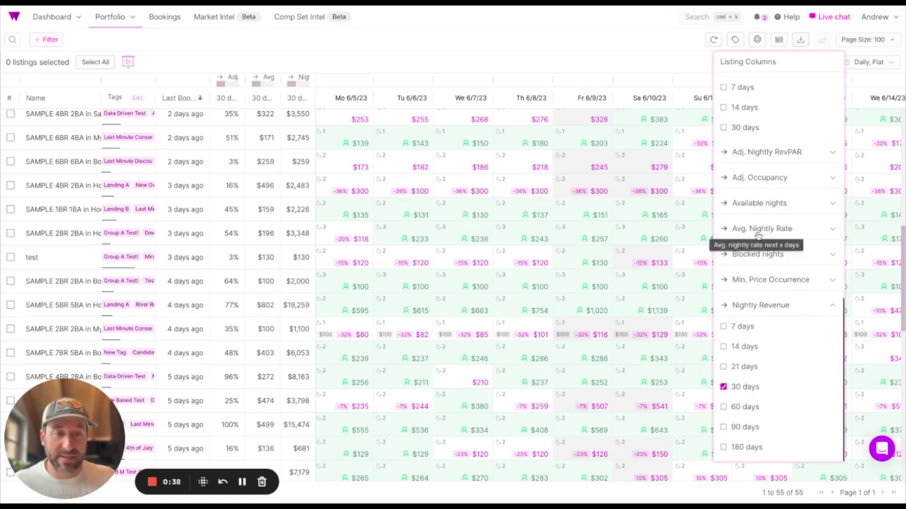
click(754, 281)
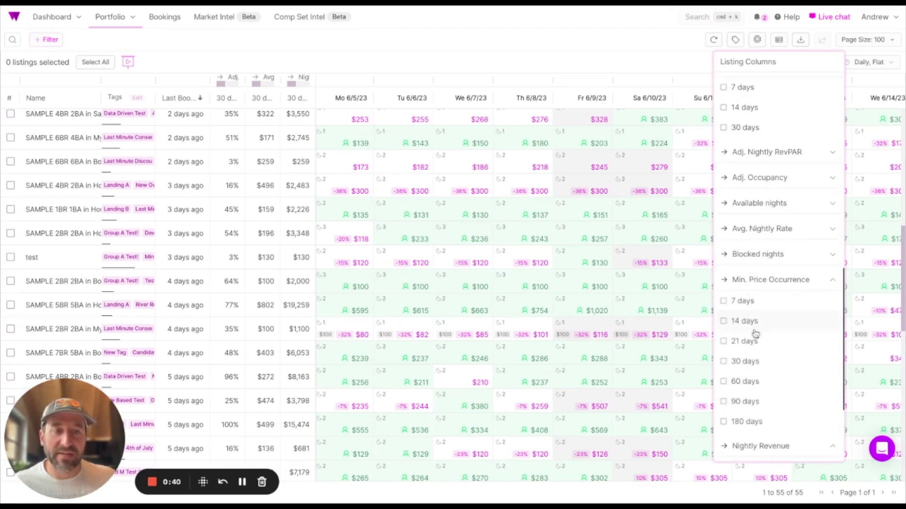
click(742, 421)
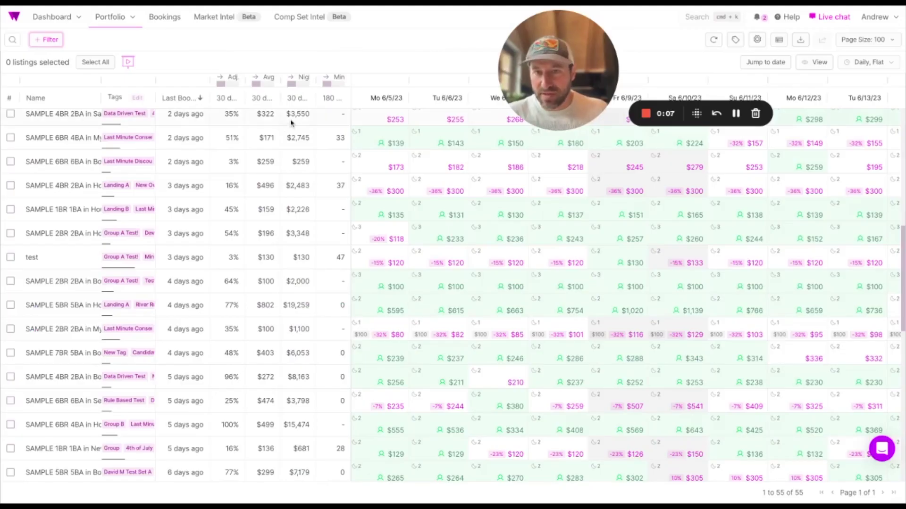
- Filter the listings to those with 30-day Revenue greater than 3000
click(48, 42)
scroll(69, 286, down, 3)
click(61, 354)
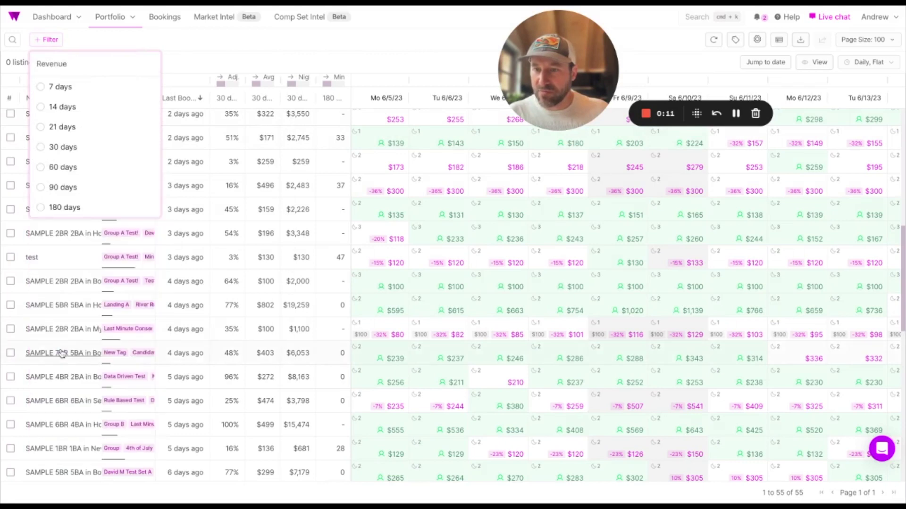
click(57, 149)
click(134, 93)
text(3000)
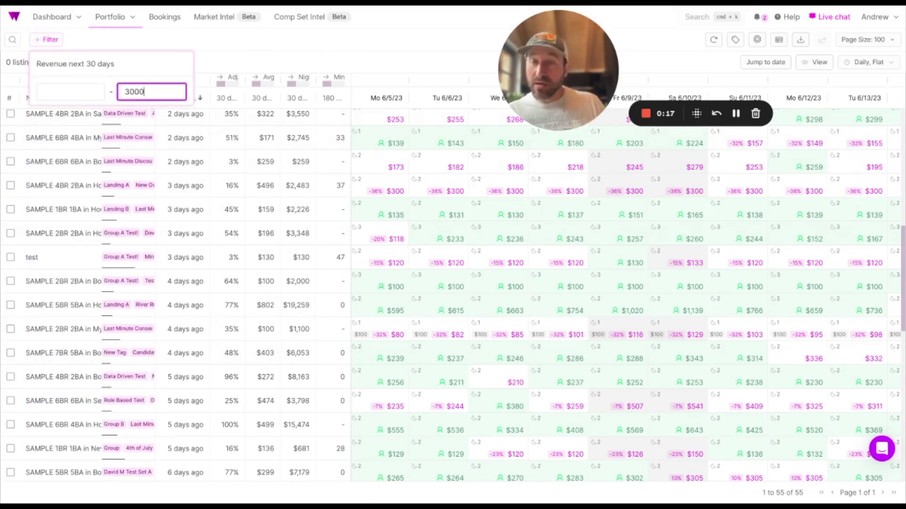
click(248, 46)
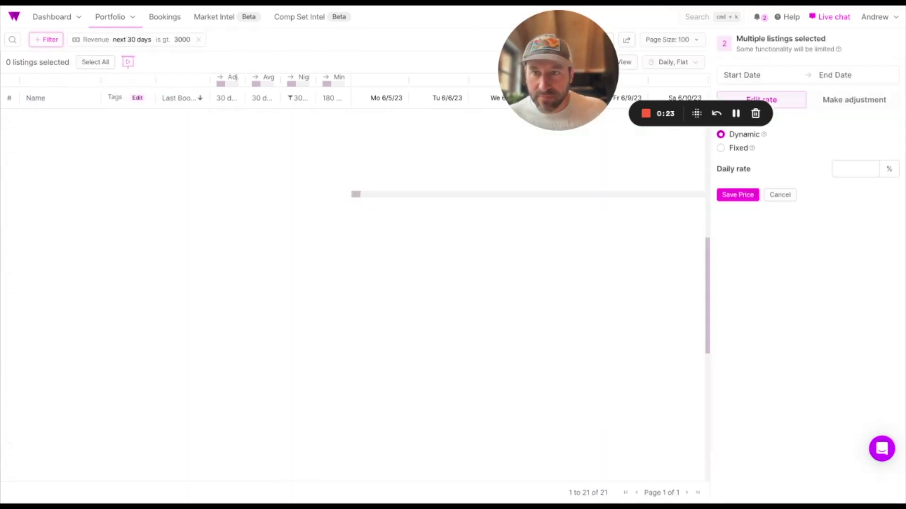
scroll(290, 359, up, 3)
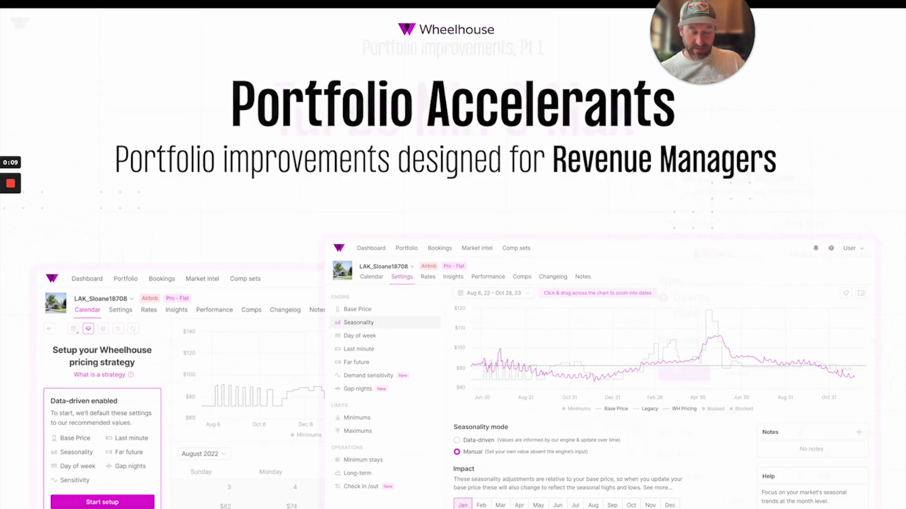
- Advance to the Turbo Min & Max slide
key(Right)
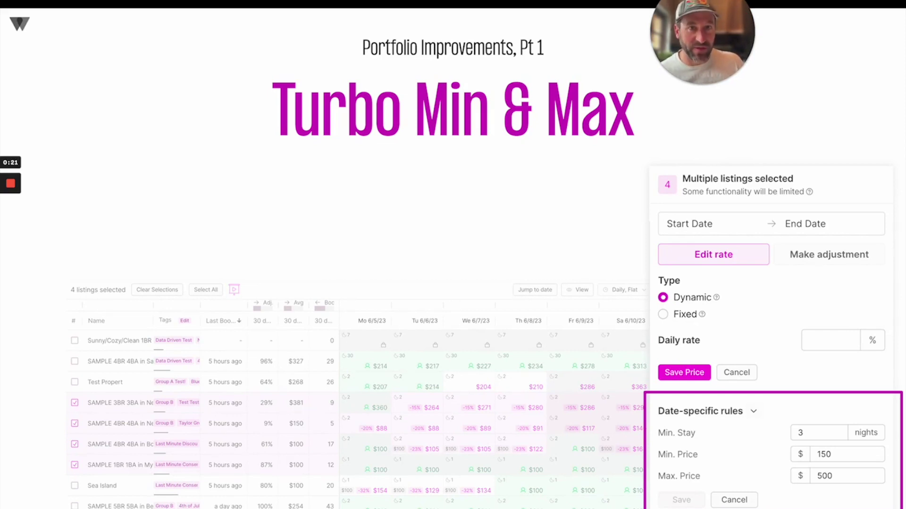
- Advance to the Metrics Galore slide
key(Right)
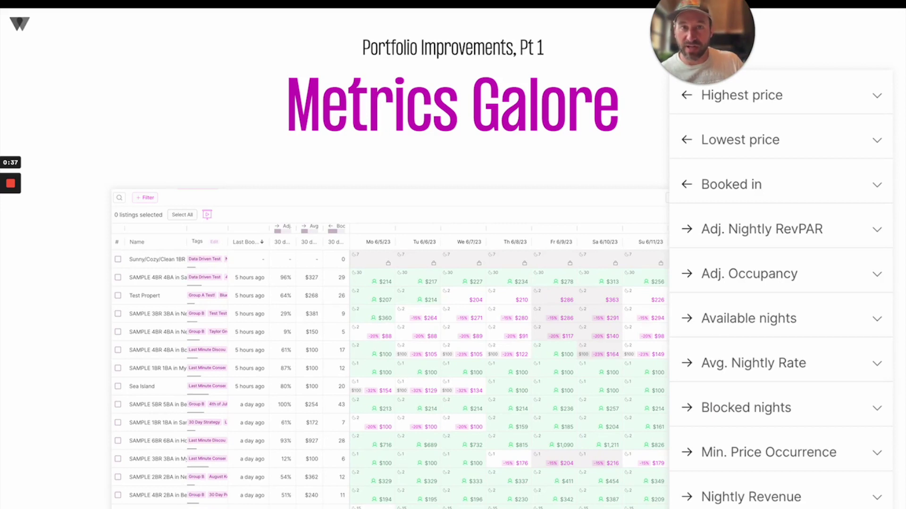
- Advance to the Advanced Filters slide
key(Right)
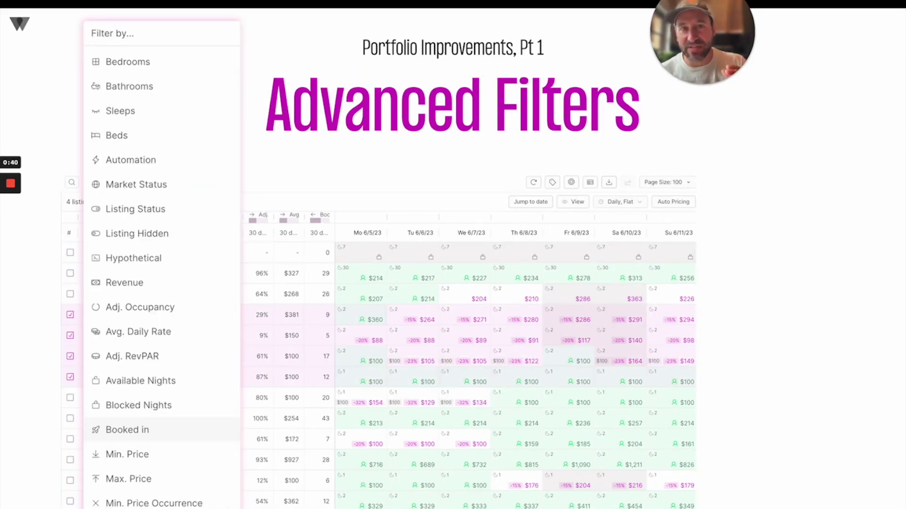